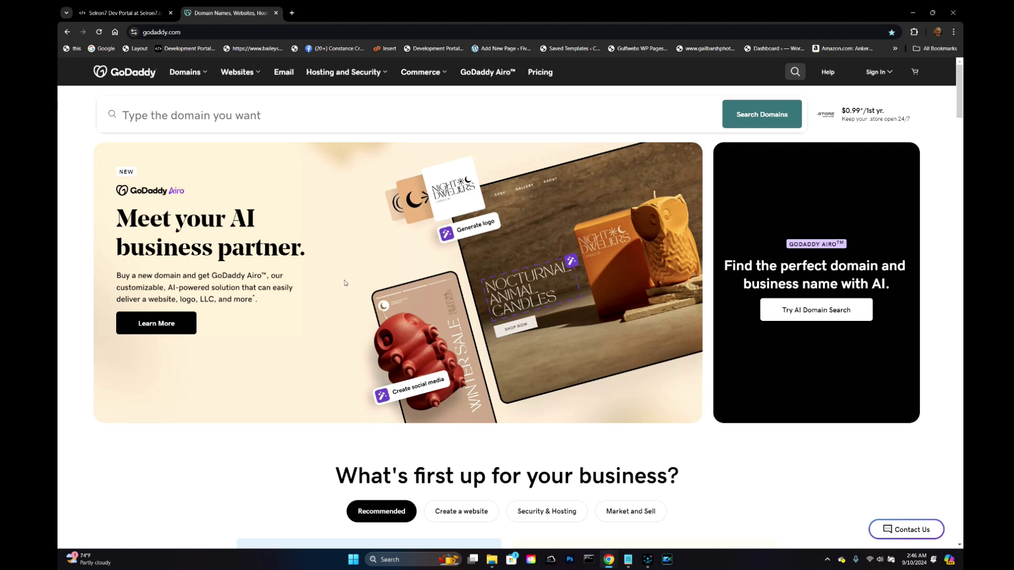
# Step: Sign in to the GoDaddy account and go to the My Products page
pyautogui.click(873, 74)
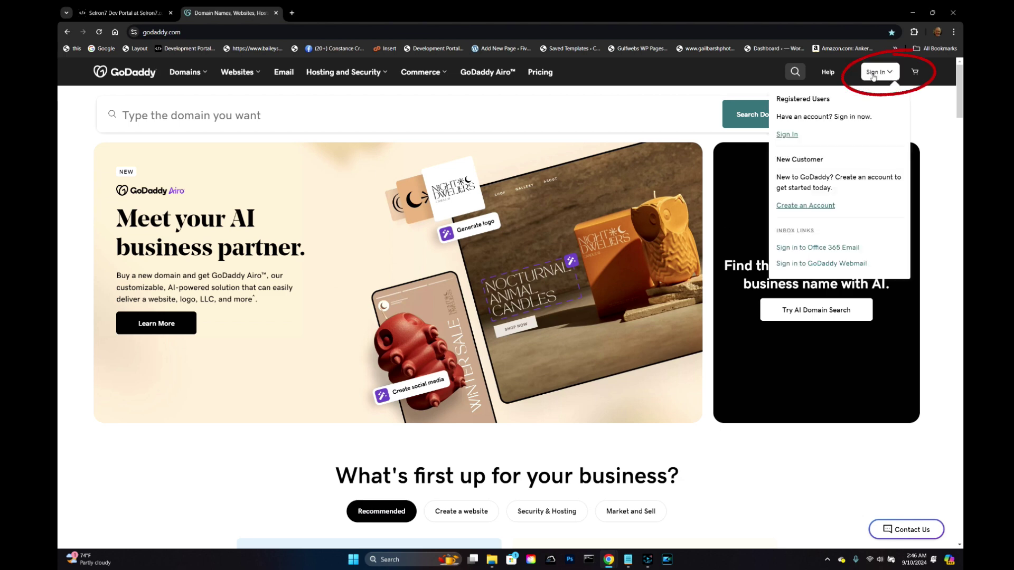
pyautogui.click(788, 135)
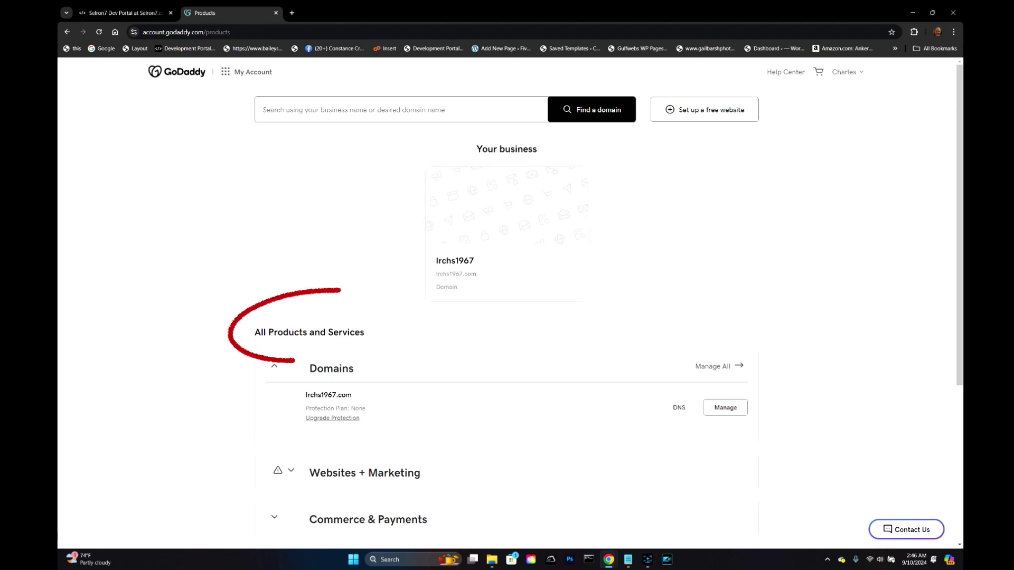
pyautogui.click(837, 74)
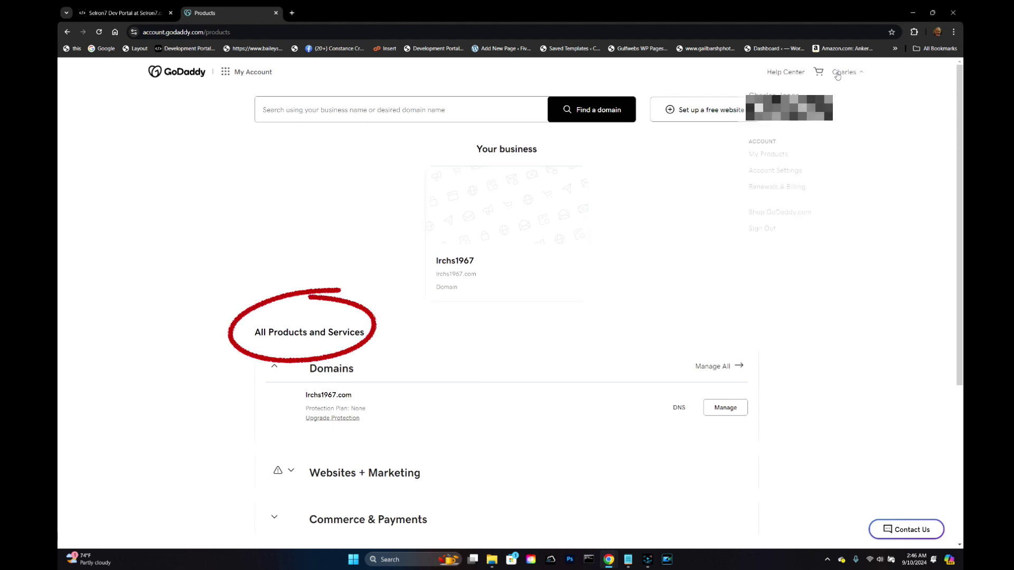
pyautogui.click(758, 155)
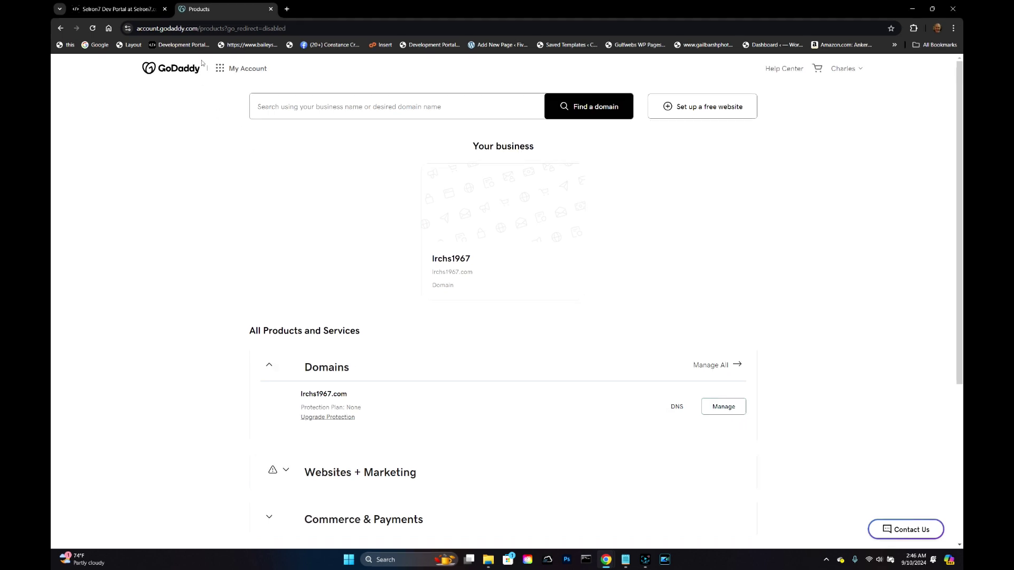
# Step: Go to the Domain Portfolio through Quick Links and open lrchs1967.com's settings
pyautogui.click(219, 71)
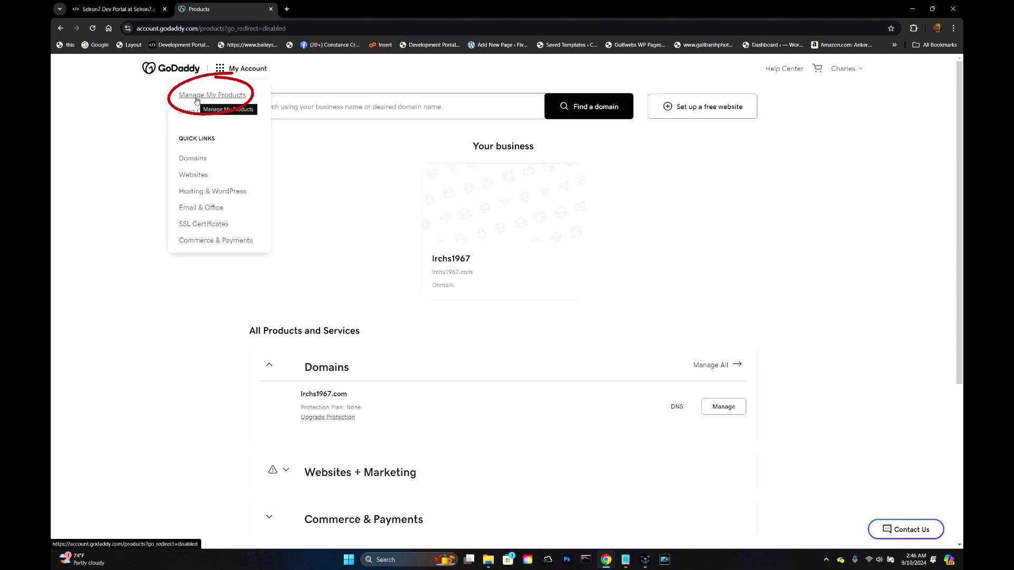
pyautogui.click(193, 159)
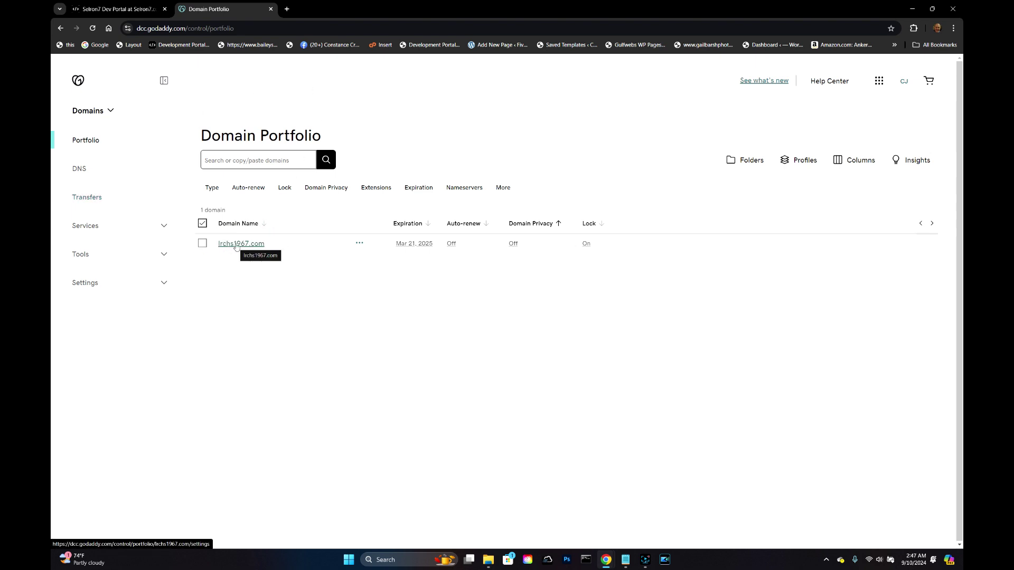
pyautogui.click(236, 247)
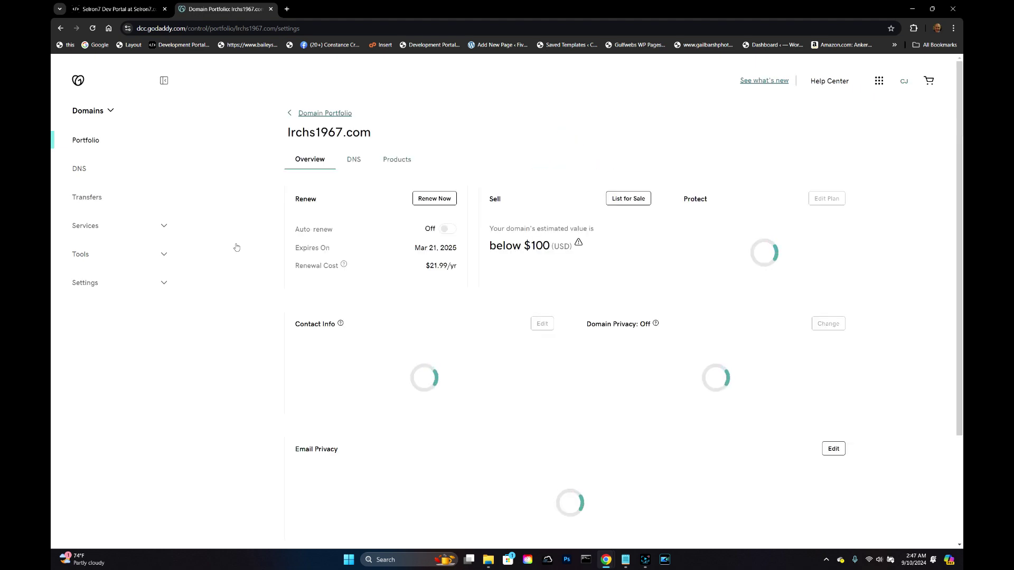
# Step: Turn off Domain Lock for lrchs1967.com and begin the transfer to another registrar
pyautogui.scroll(-2, 299, 212)
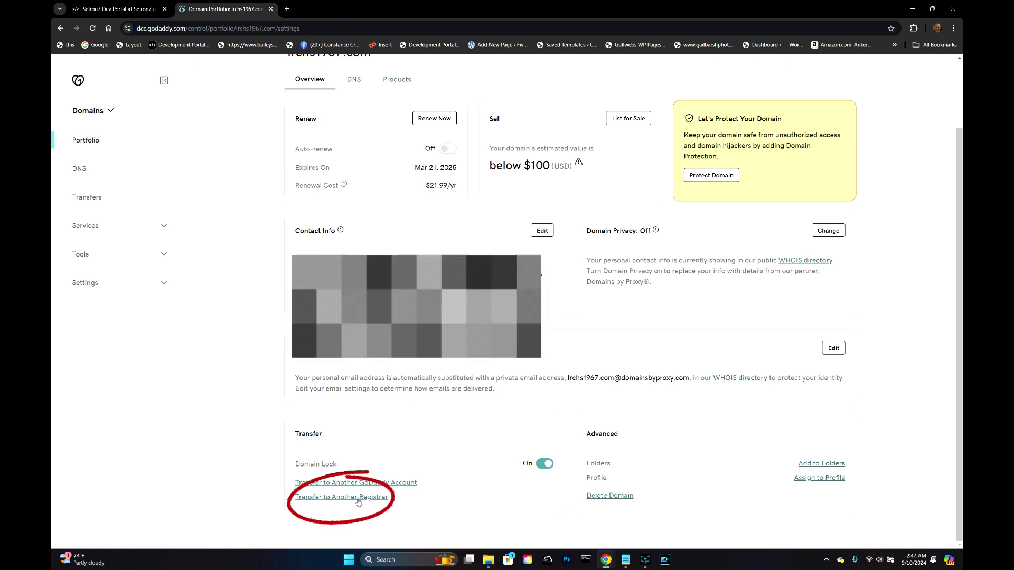
pyautogui.click(545, 464)
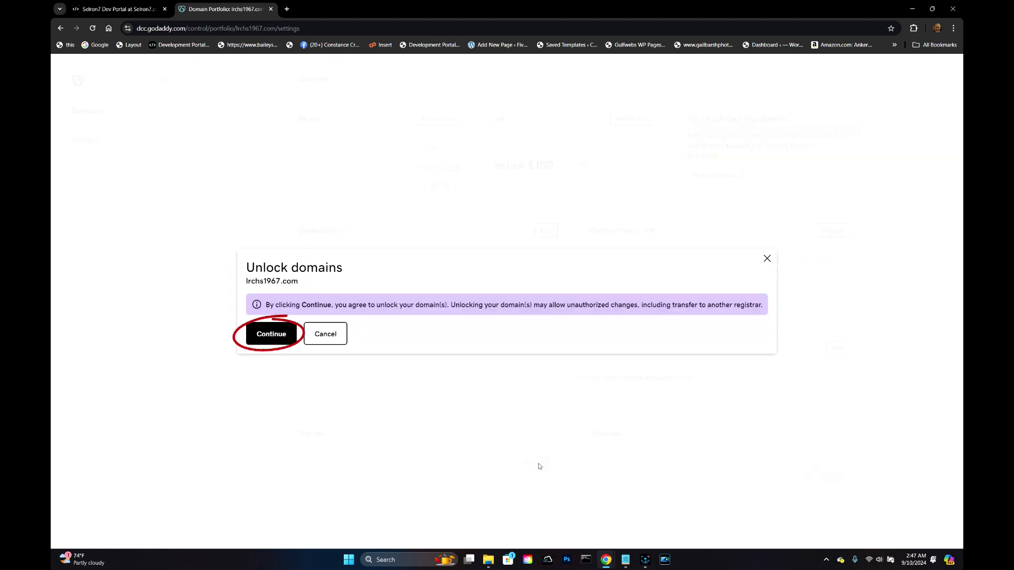
pyautogui.click(274, 336)
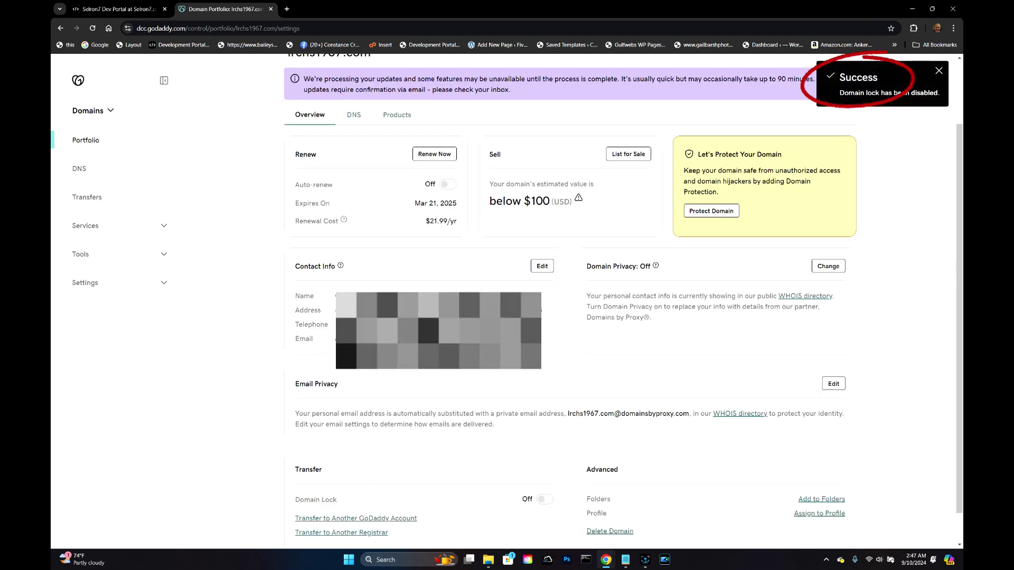
pyautogui.scroll(-1, 341, 488)
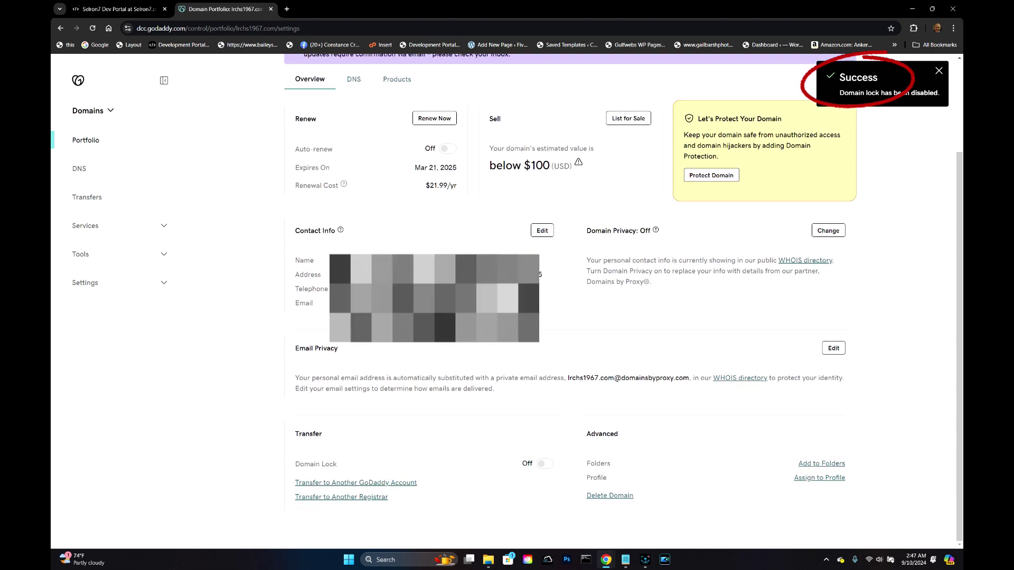
pyautogui.click(341, 497)
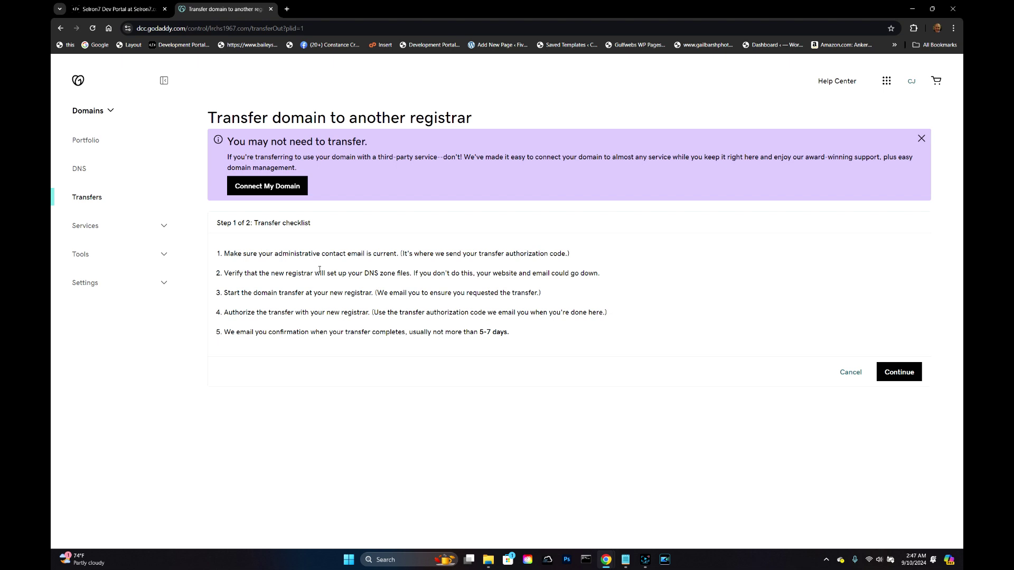
# Step: Continue past the transfer checklist, then reveal and copy the lrchs1967.com authorization code
pyautogui.moveTo(276, 254); pyautogui.dragTo(397, 264)
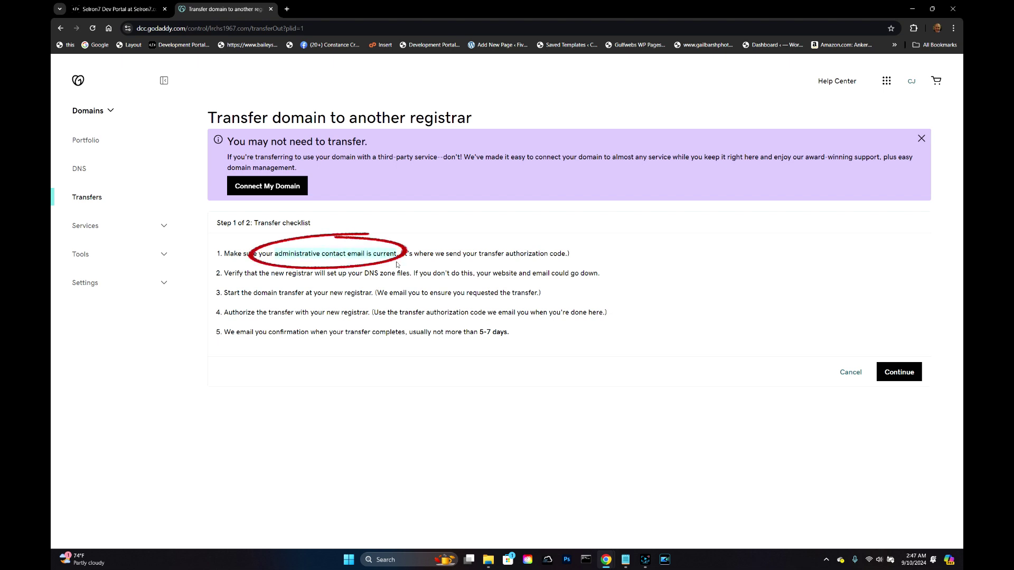
pyautogui.click(899, 376)
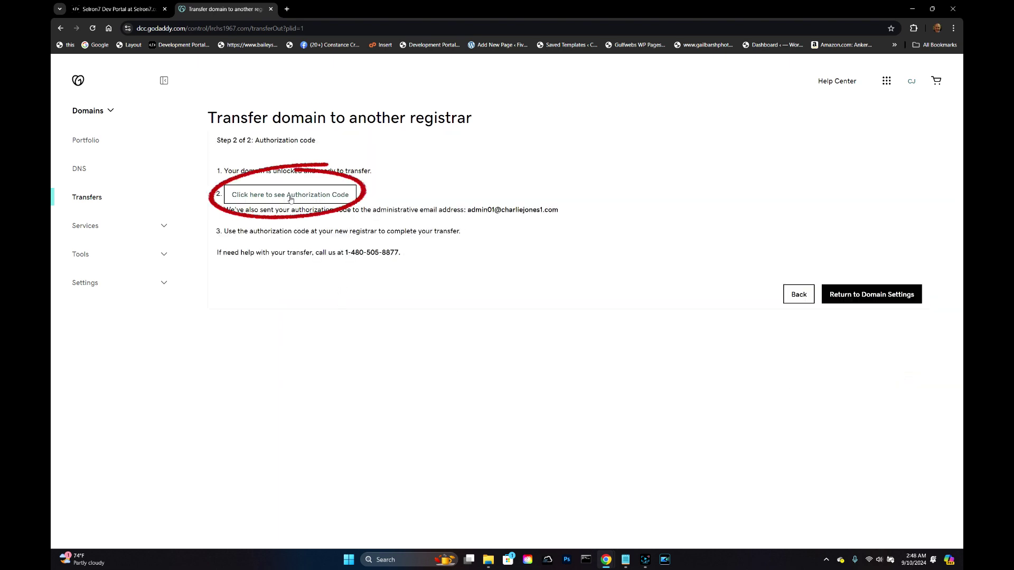
pyautogui.click(291, 196)
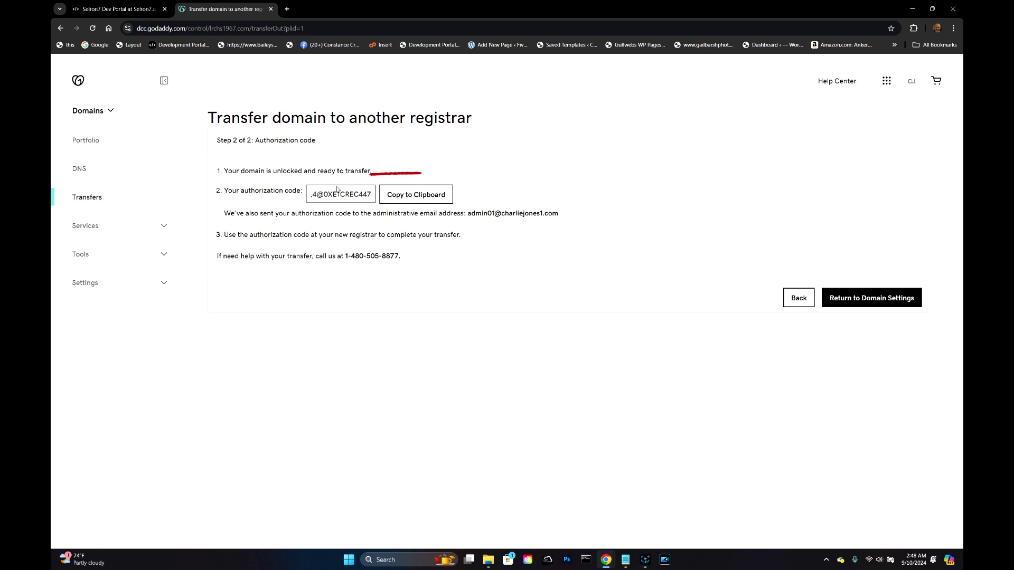
pyautogui.click(413, 196)
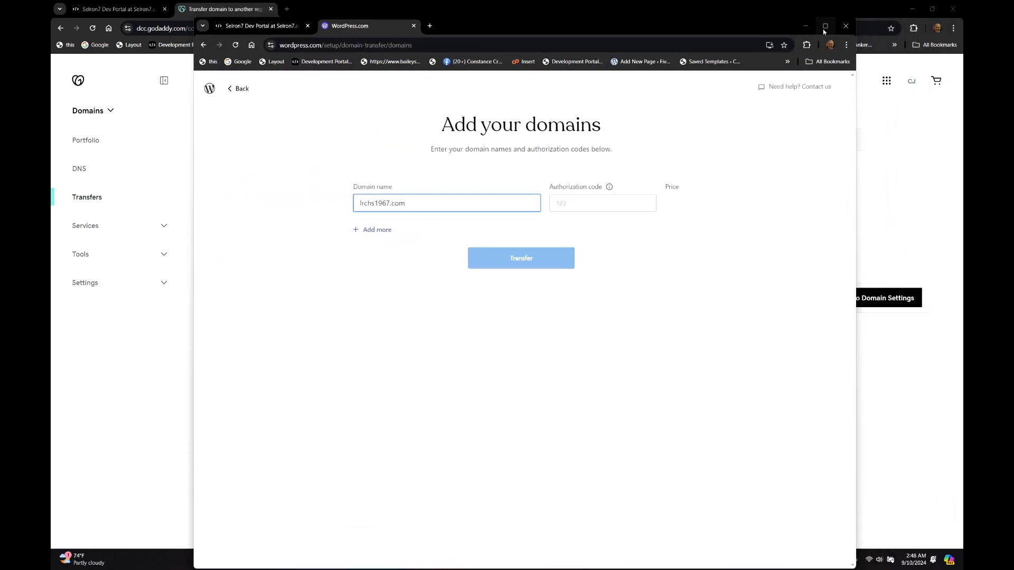
# Step: Maximize WordPress.com and paste the authorization code into the lrchs1967.com Authorization code field
pyautogui.click(825, 26)
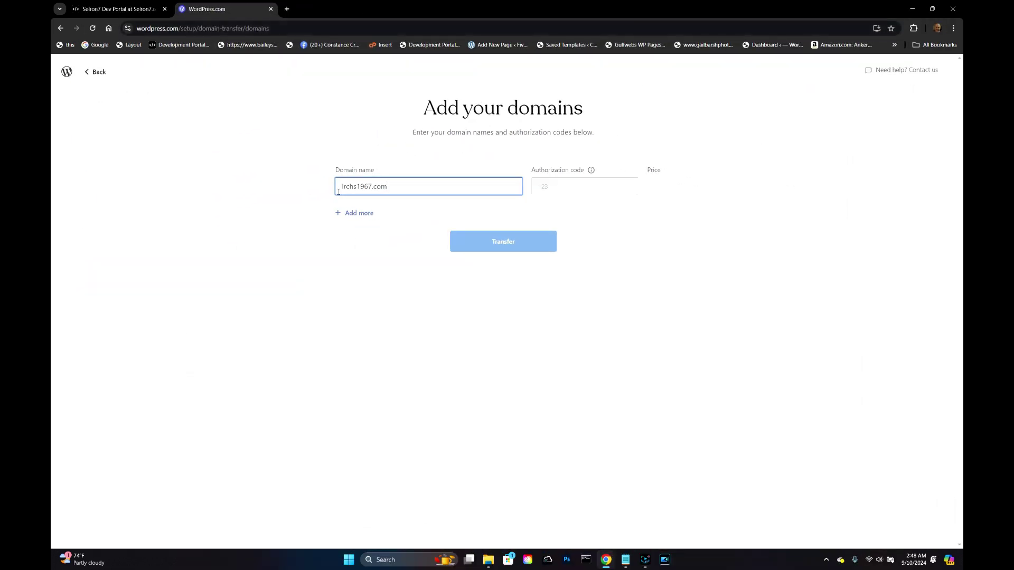
pyautogui.click(539, 184)
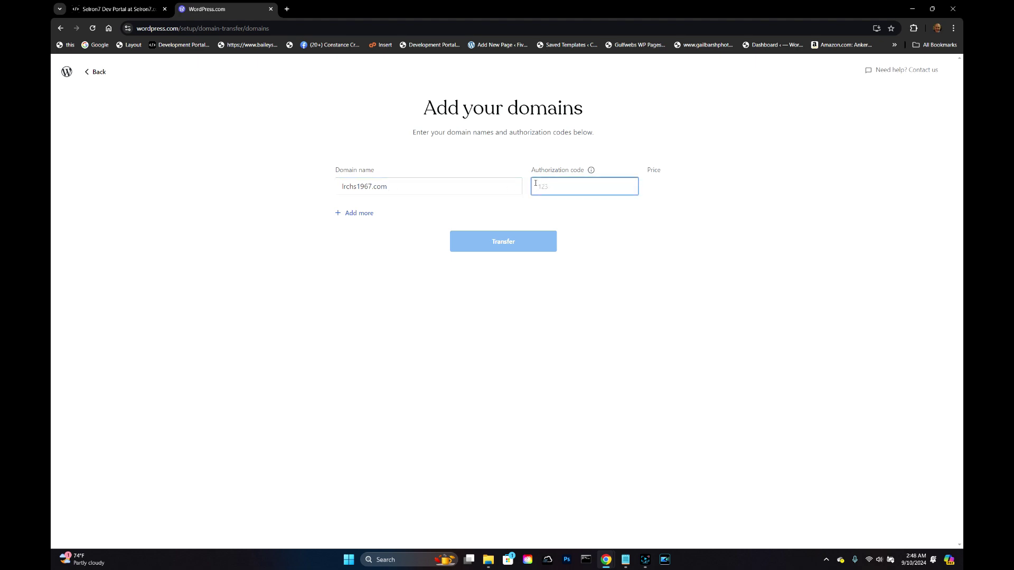
pyautogui.hotkey('ctrl', 'v')
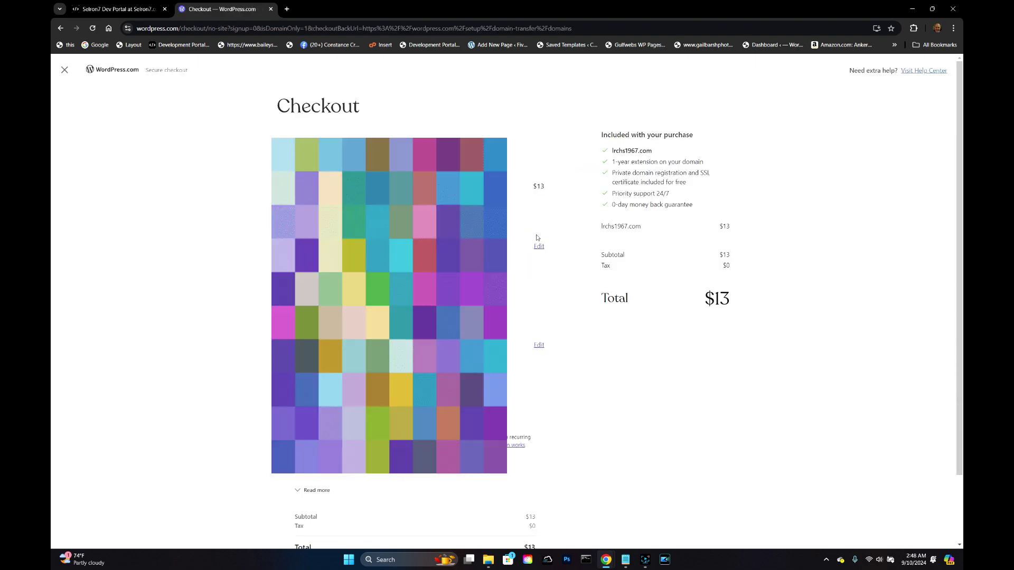
# Step: Change the checkout payment method to PayPal and proceed to pay the $13.00 transfer
pyautogui.scroll(-2, 516, 224)
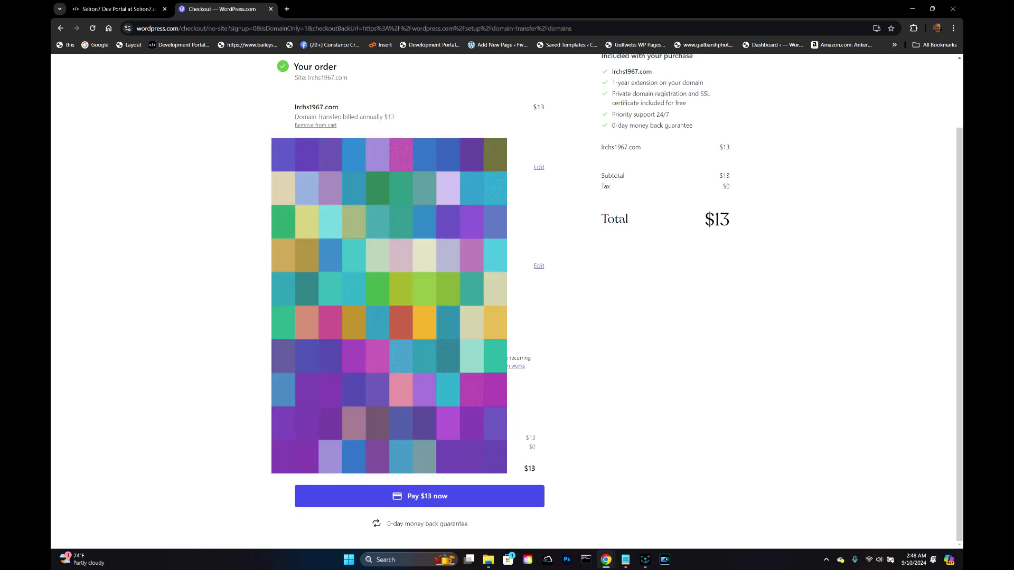
pyautogui.click(538, 266)
pyautogui.click(527, 389)
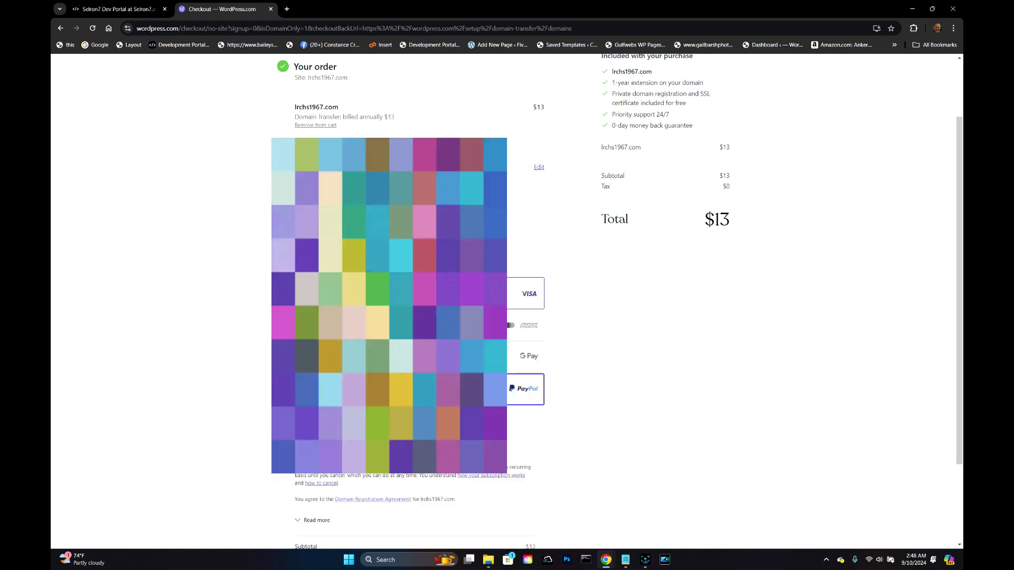
pyautogui.scroll(-2, 406, 296)
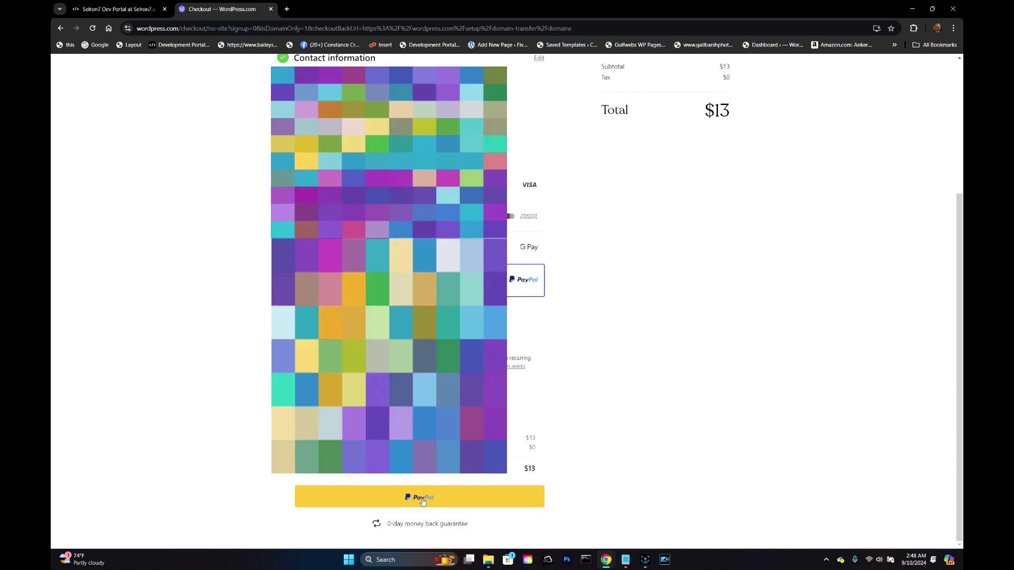
pyautogui.click(423, 496)
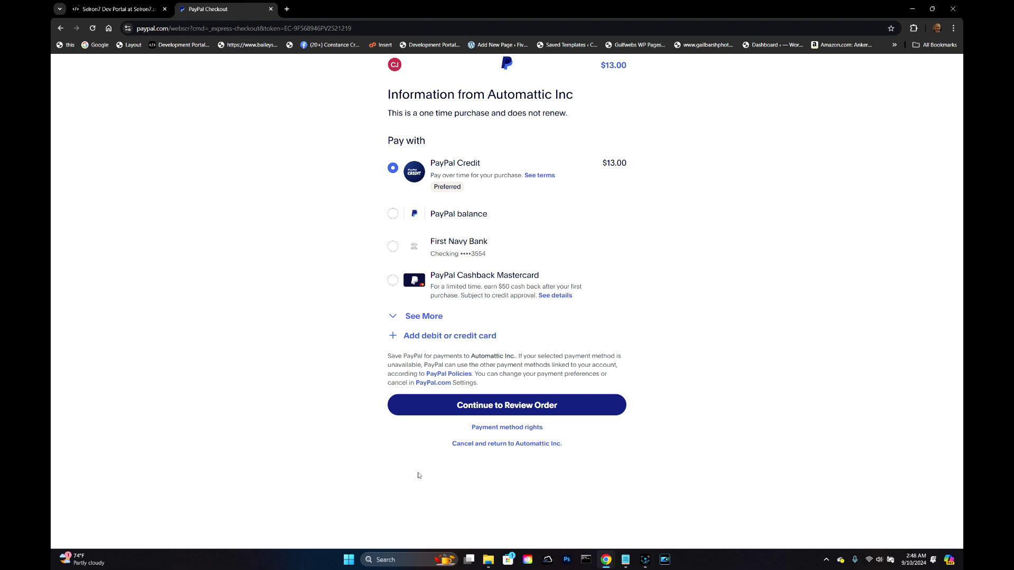
# Step: Pay the $13.00 from the PayPal balance, then return to GoDaddy's transfer page
pyautogui.click(396, 221)
pyautogui.click(508, 417)
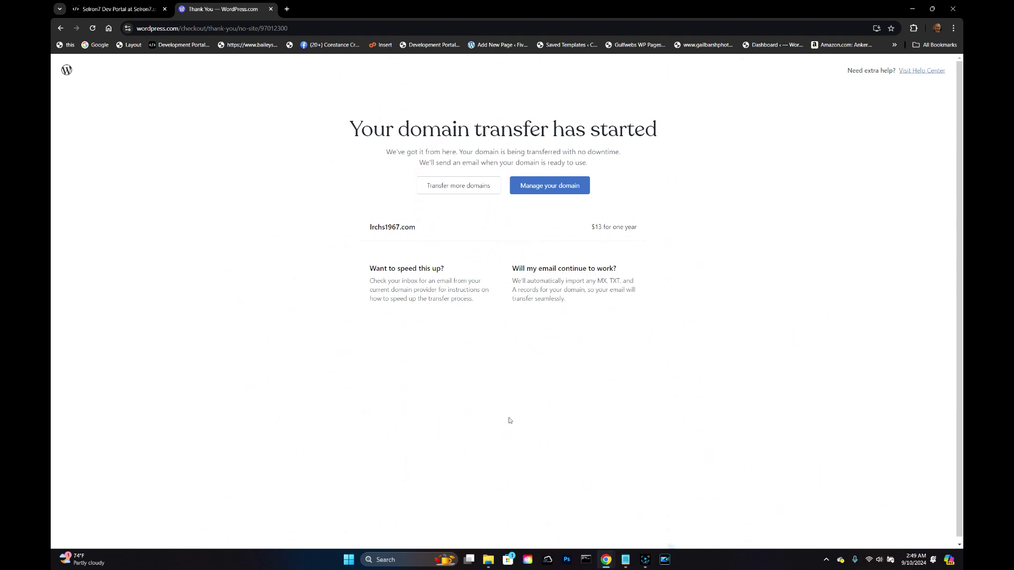
pyautogui.click(179, 45)
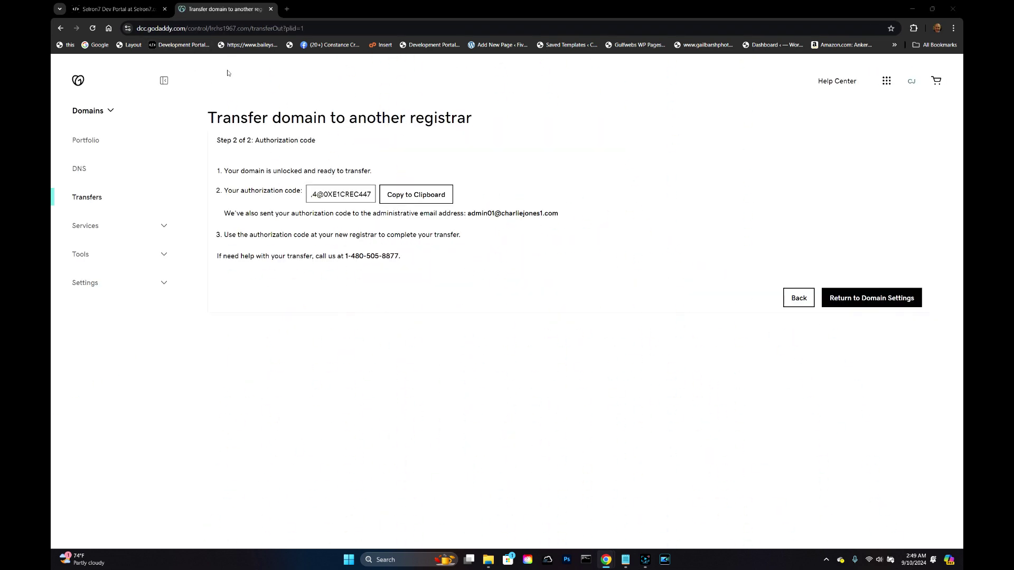
# Step: Under Transfers Out, select the pending lrchs1967.com transfer and approve it
pyautogui.click(86, 198)
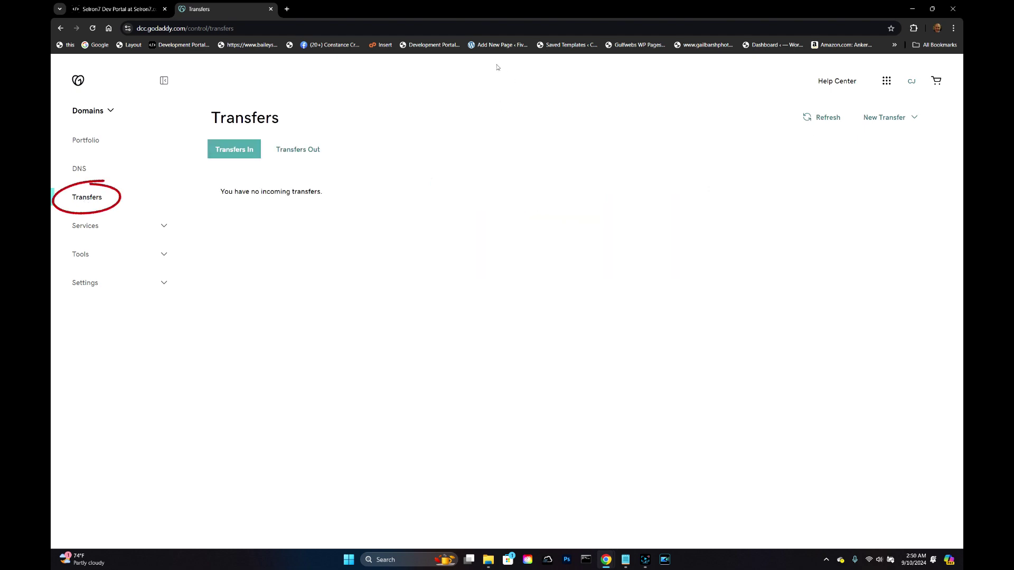
pyautogui.click(83, 201)
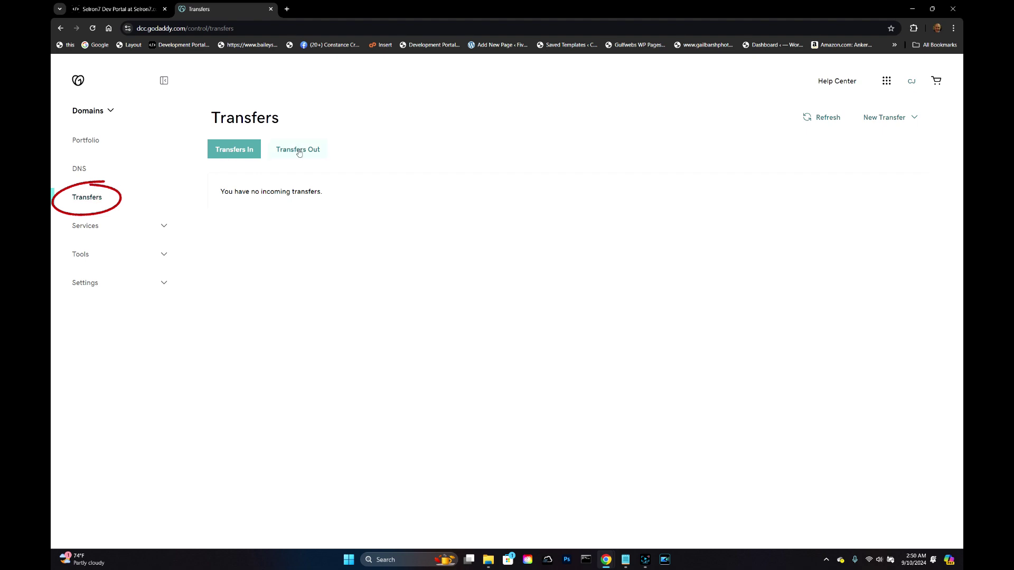
pyautogui.click(299, 152)
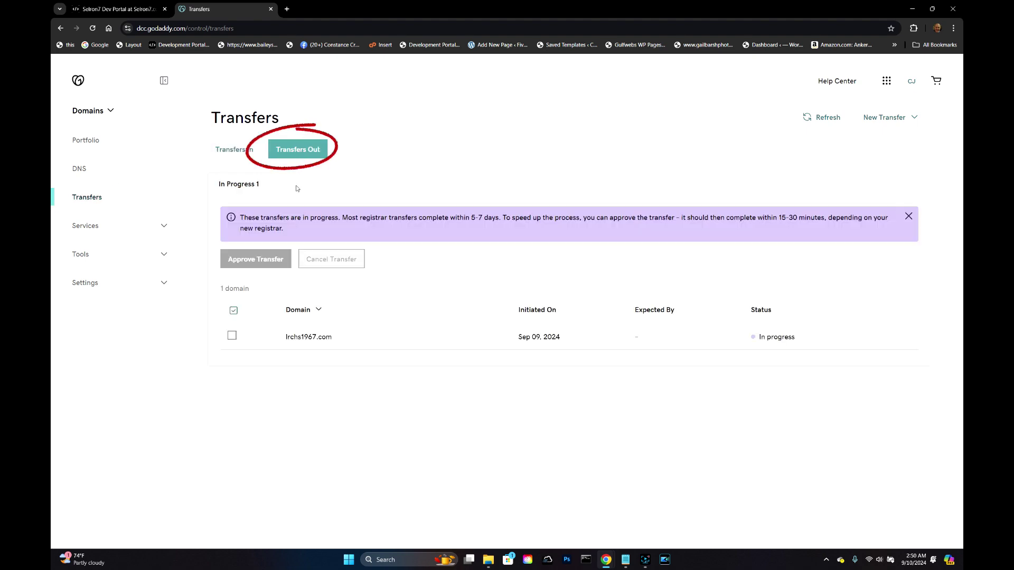
pyautogui.click(231, 337)
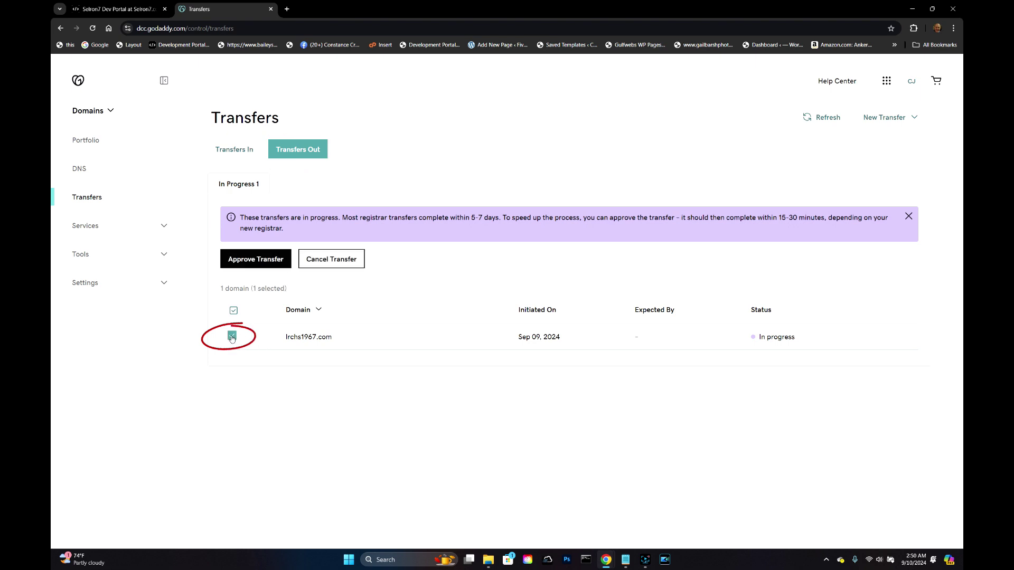
pyautogui.click(258, 262)
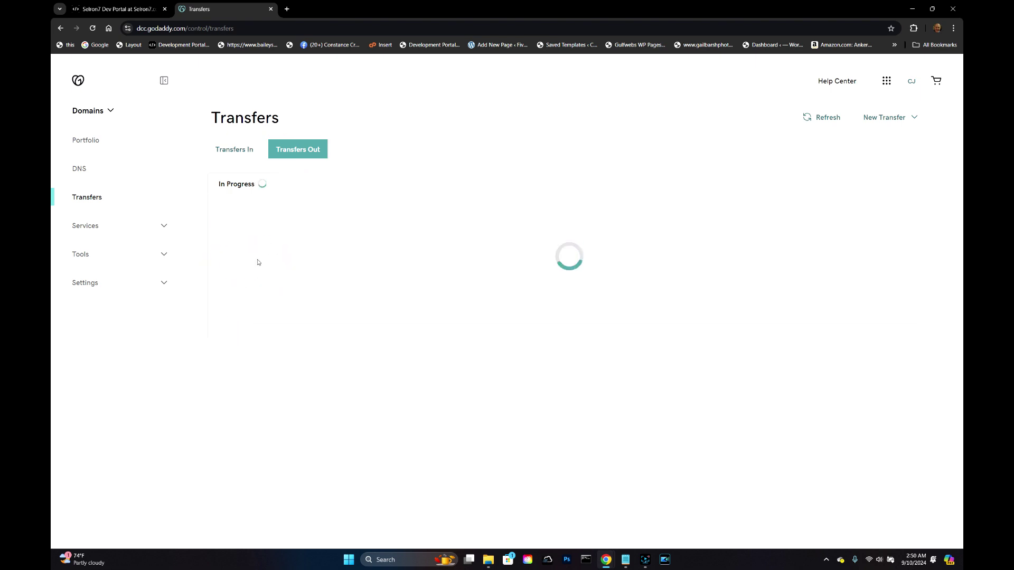